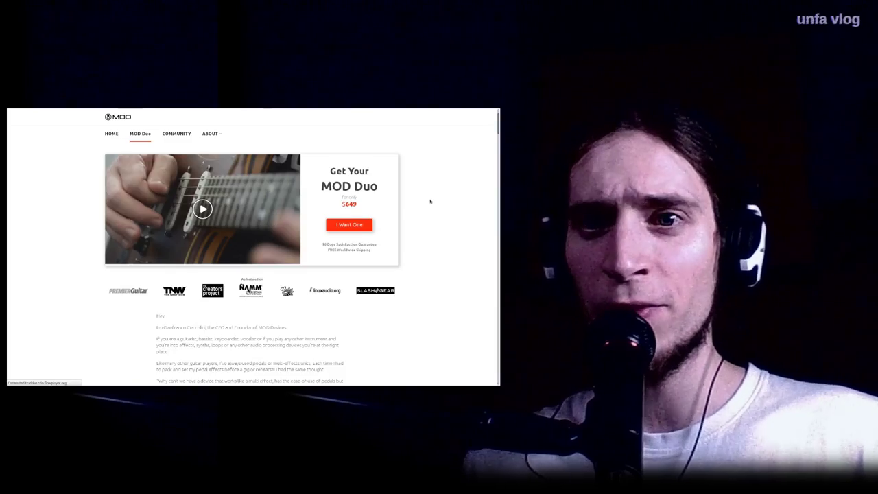
- Scroll the MOD Duo page and view the Rock-solid Hardware image full screen
scroll(430, 202, "down", 3)
scroll(430, 203, "down", 5)
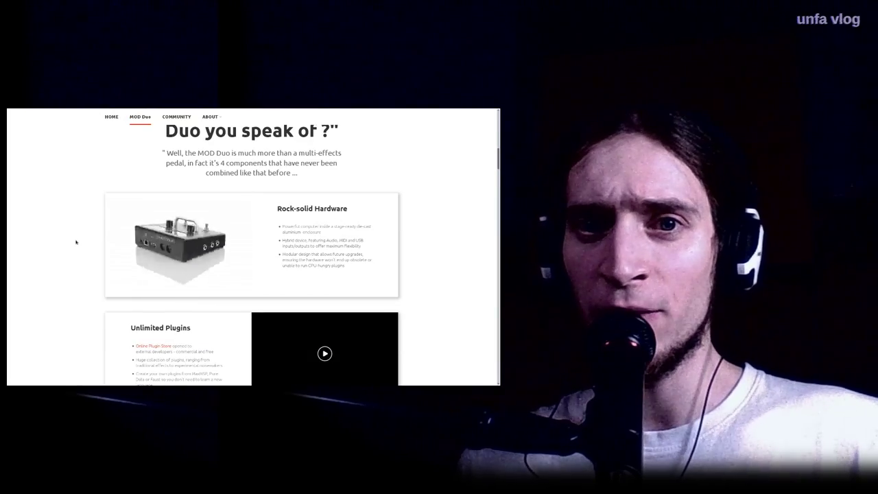
scroll(328, 262, "down", 4)
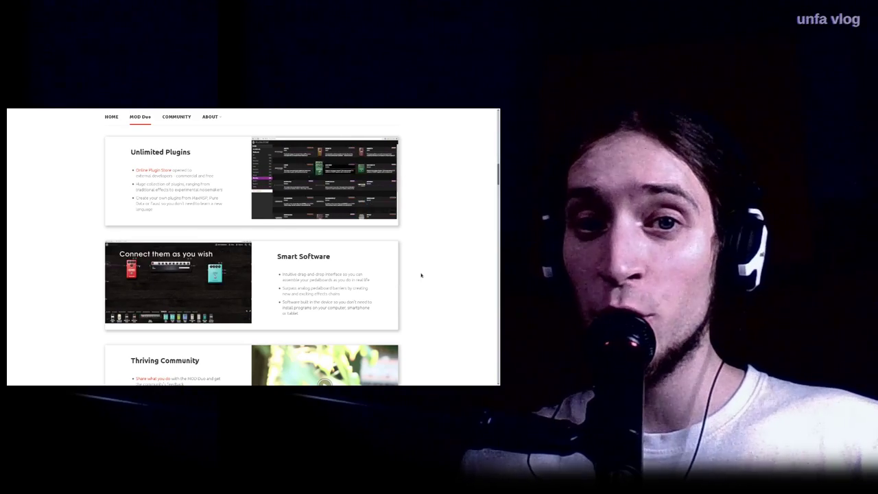
scroll(421, 275, "up", 5)
left_click(245, 288)
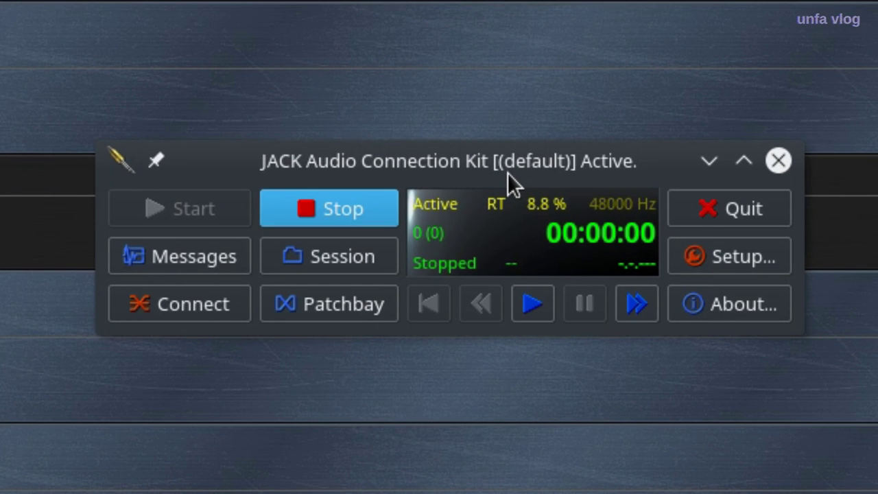
- Open QjackCtl's Setup dialog showing the alsa driver at 48000 Hz and 1024 frames/period
left_click(730, 257)
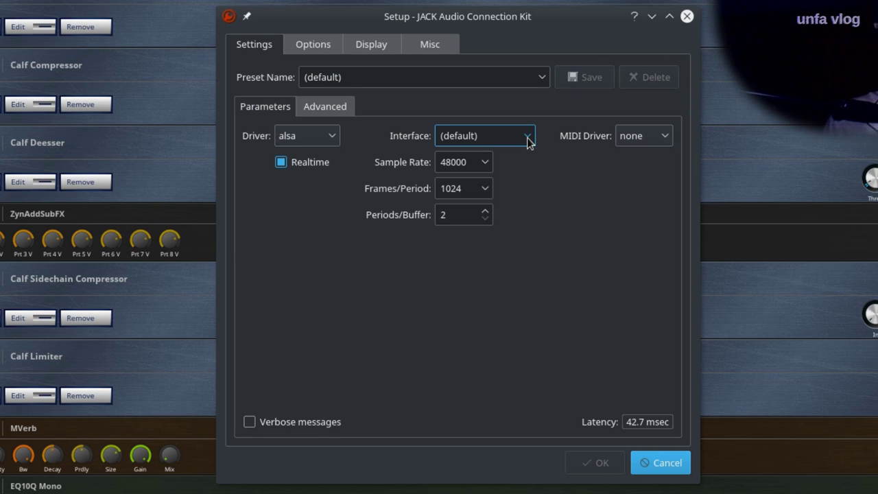
- Choose hw:U192k (UMC202HD 192k) as the JACK interface
left_click(528, 137)
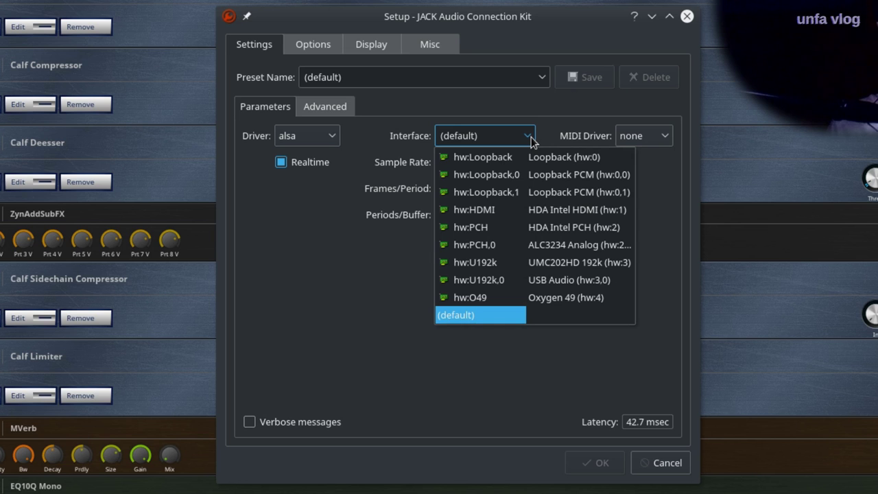
left_click(502, 261)
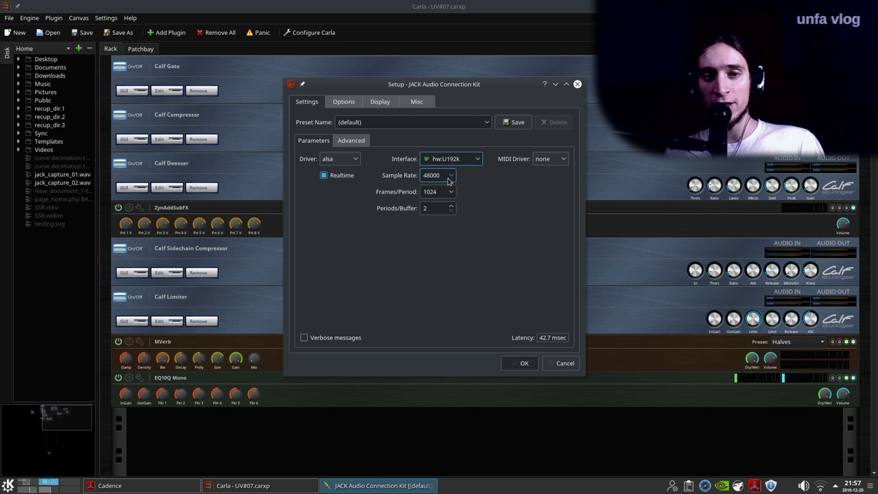
left_click(355, 160)
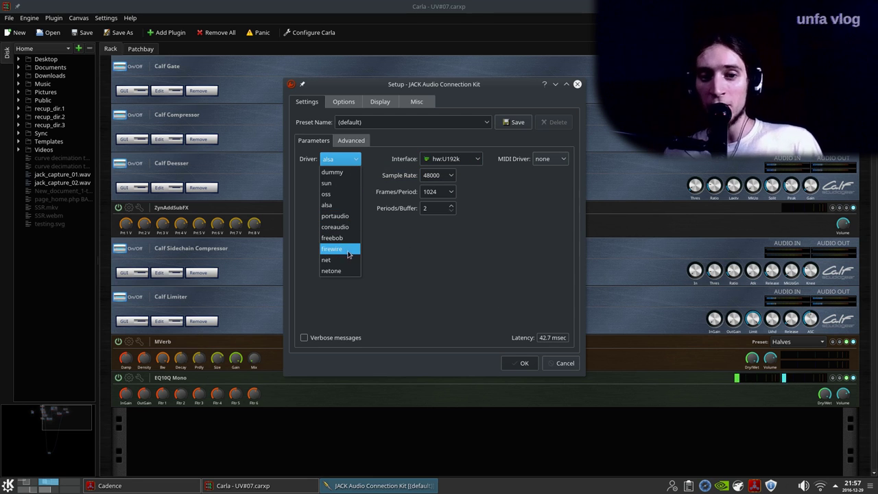
left_click(388, 255)
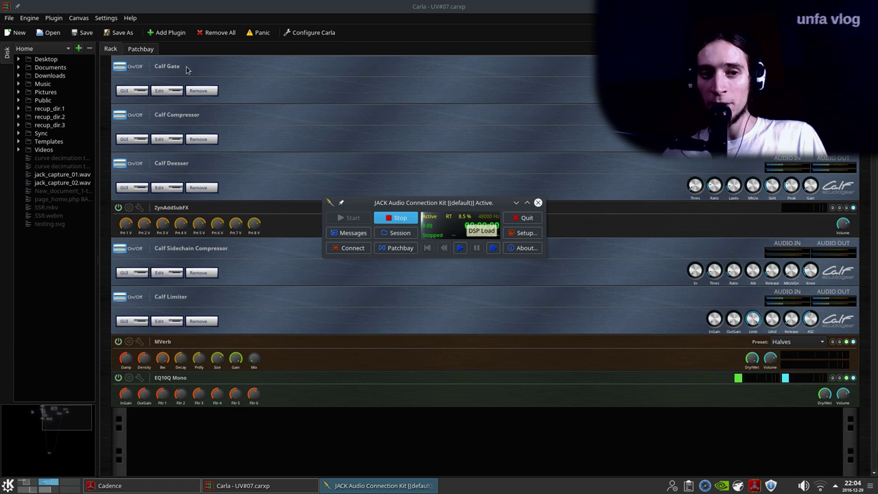
left_click(149, 51)
left_click(406, 203)
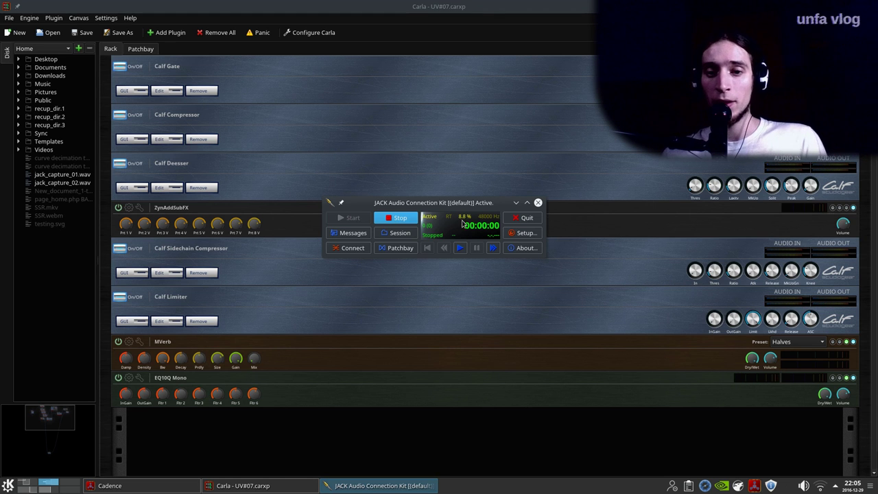
- In Setup, browse frames/period and periods/buffer values, keeping 1024 frames and 2 periods
left_click(526, 234)
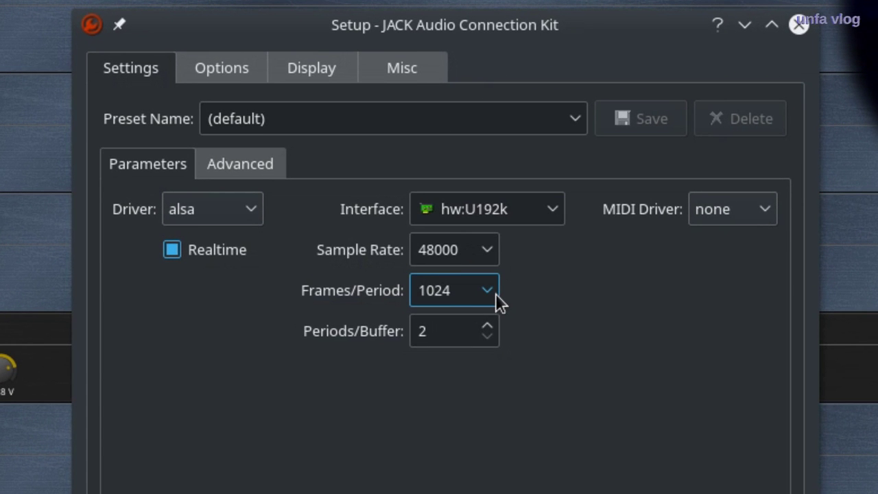
left_click(492, 292)
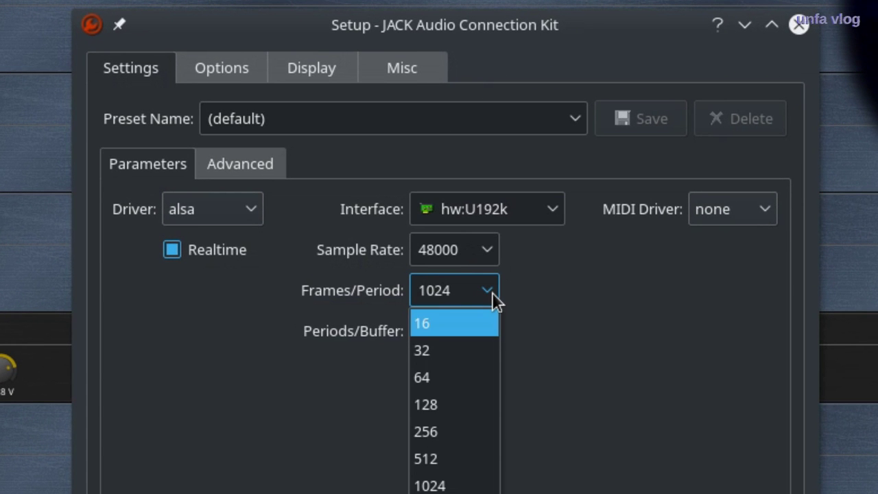
key("5")
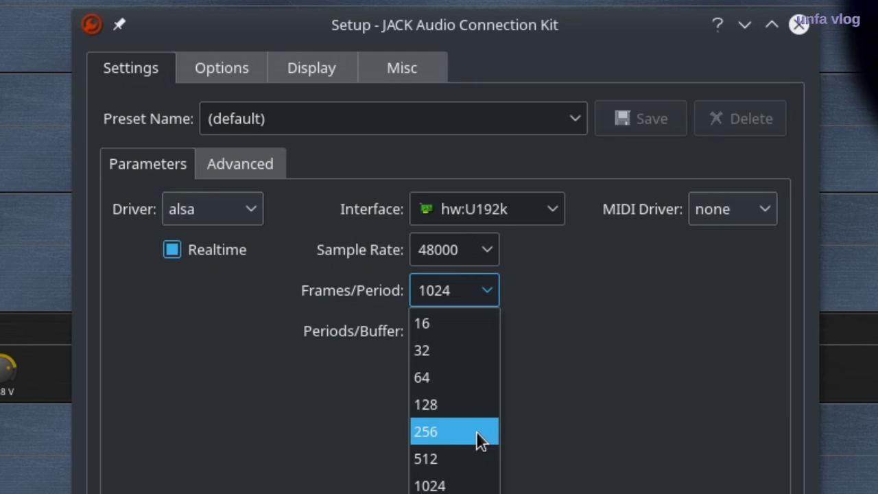
left_click(480, 486)
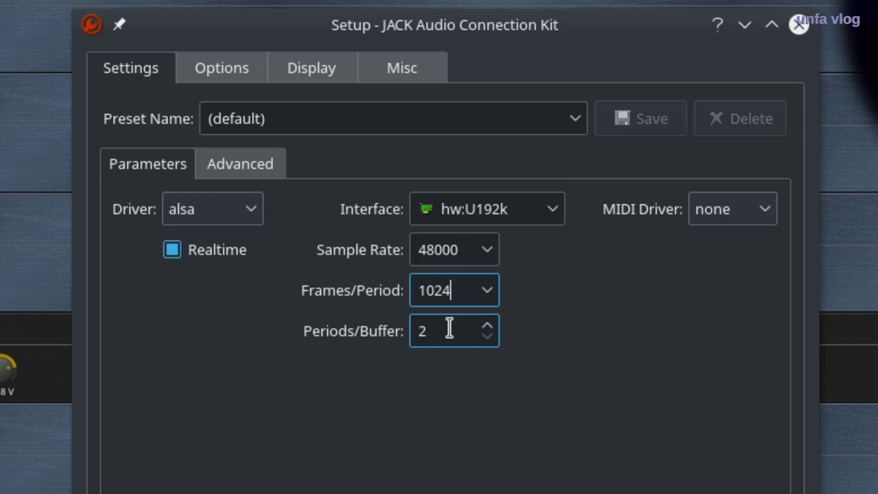
left_click(487, 327)
left_click(486, 327)
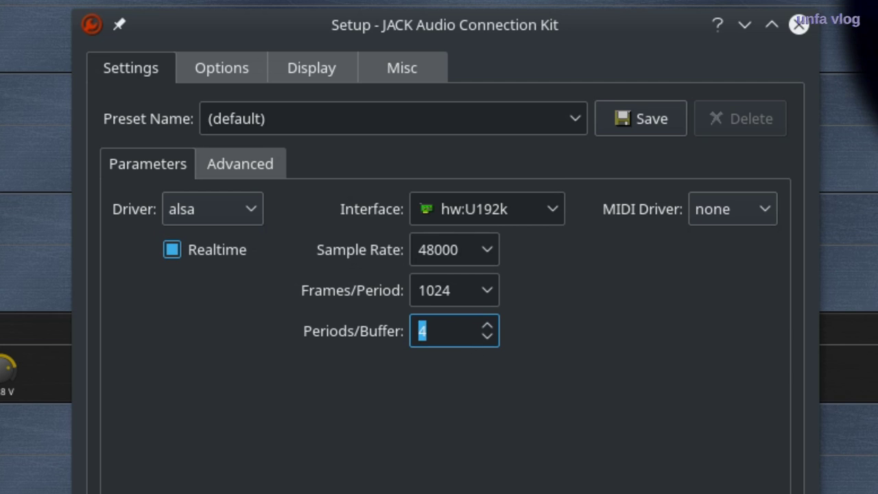
left_click(488, 336)
left_click(488, 336)
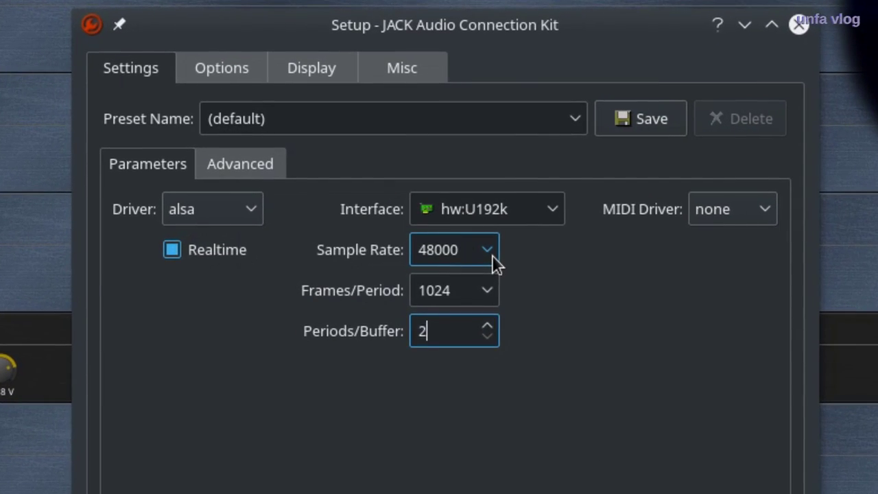
- Show the available sample rates in the Sample Rate list, keeping 48000 Hz
left_click(456, 185)
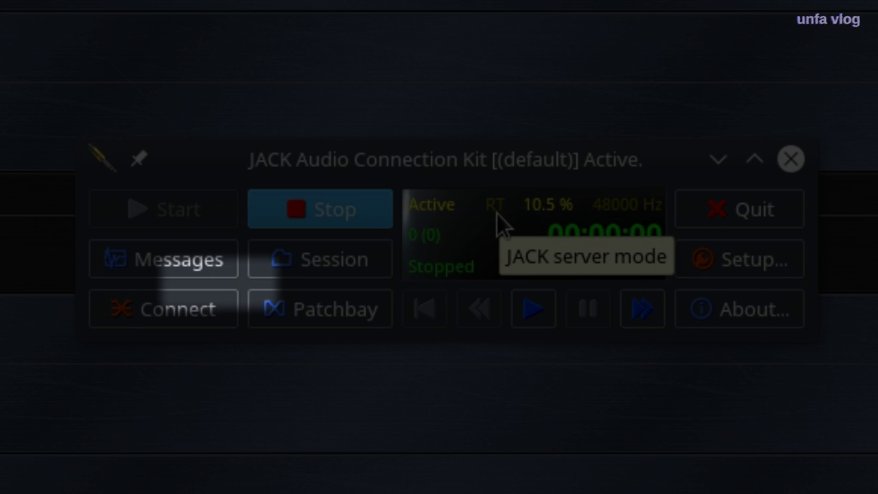
- Open QjackCtl's Setup dialog from the main JACK control window once more
left_click(730, 260)
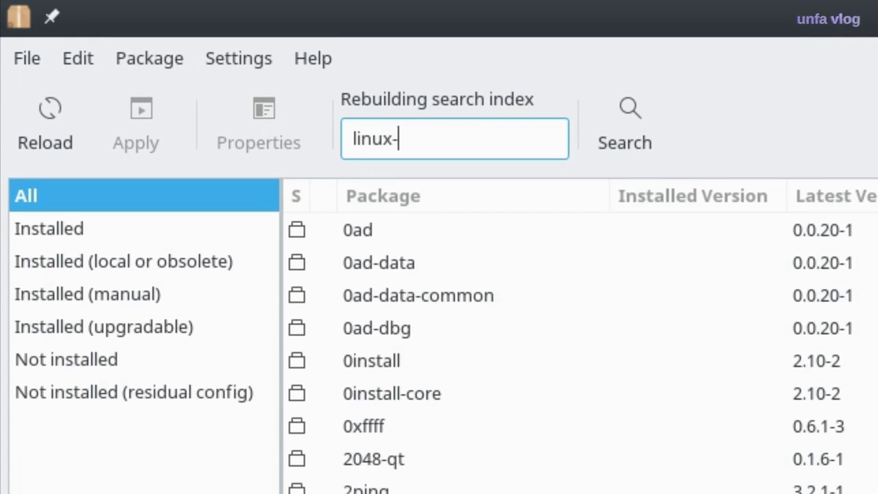
- Type 'lowlatency' after 'linux-' in the search box to list lowlatency kernel packages
type("lowlatency")
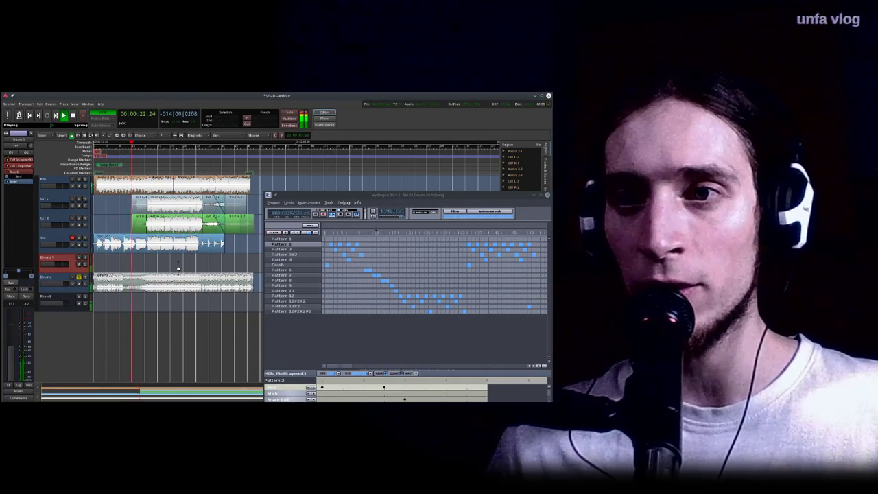
- Select Pattern 8 in Hydrogen's pattern list while Ardour plays
left_click(287, 280)
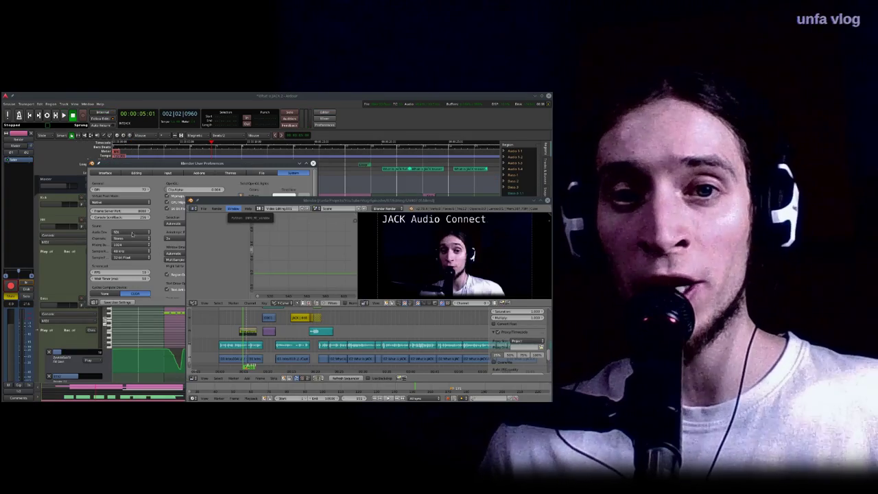
- Set Blender's Audio Device to JACK and close its preferences
left_click(131, 233)
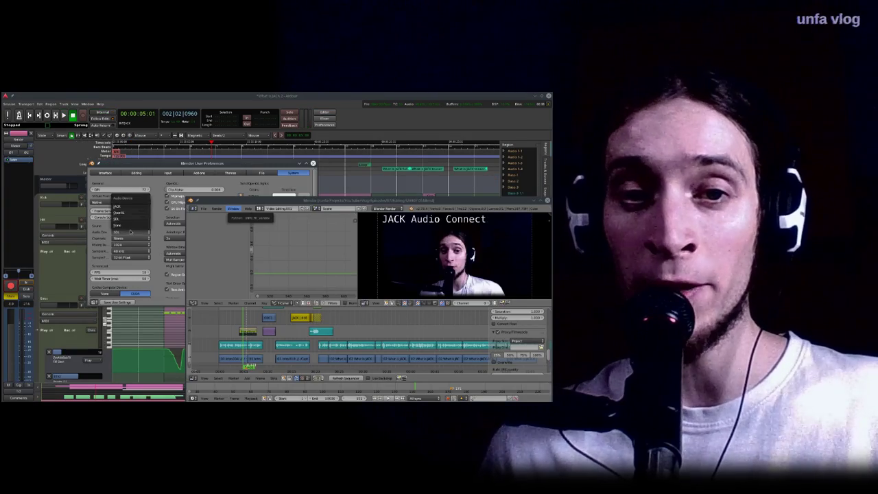
left_click(132, 206)
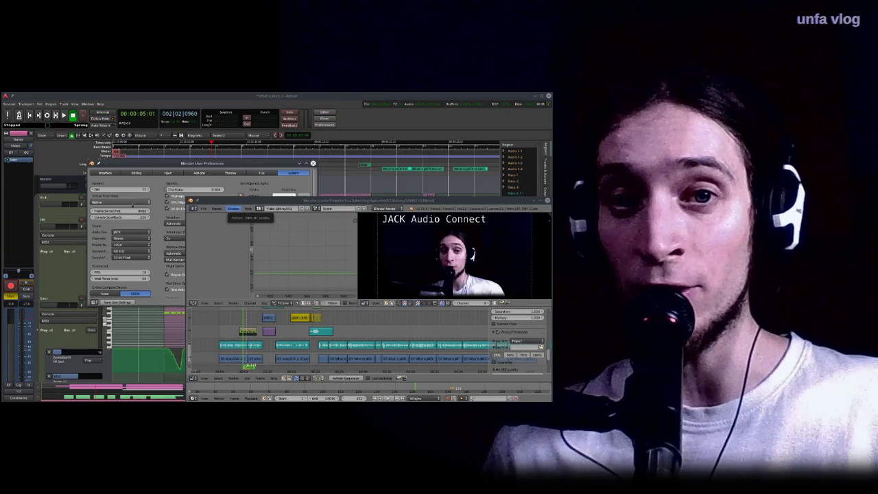
left_click(313, 164)
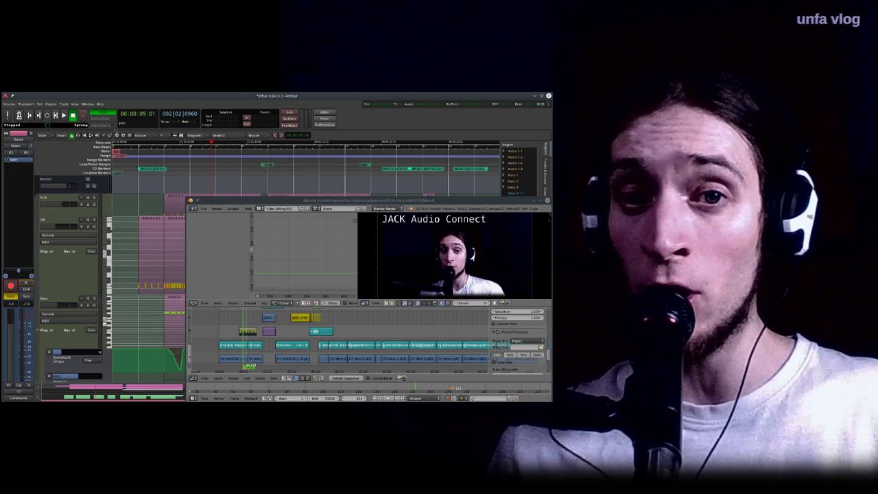
- Move Ardour's playhead, then start and stop playback with Blender's video following
left_click(176, 164)
left_click_drag(209, 167, 187, 167)
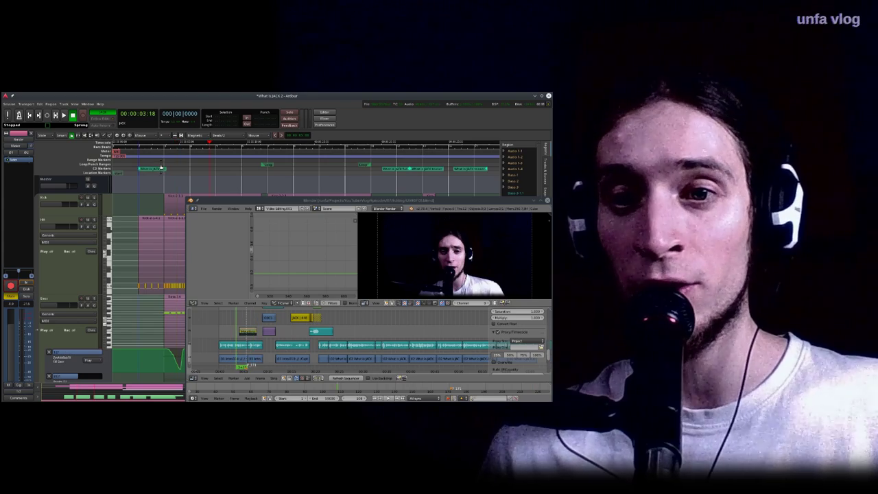
key("space")
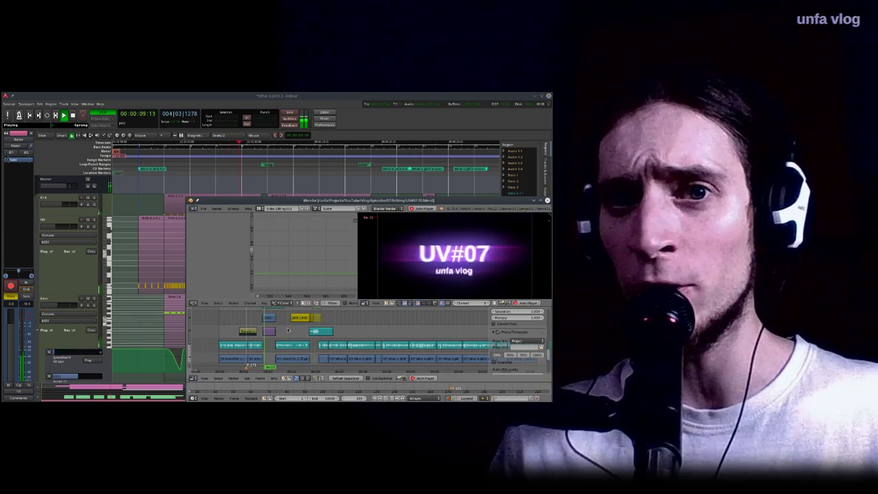
key("space")
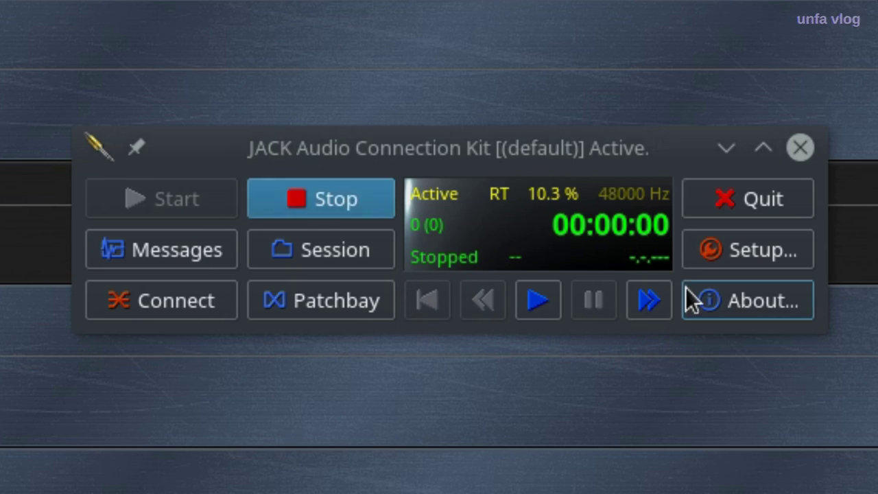
- Start the JACK transport, stop it, and rewind to the start
left_click(539, 300)
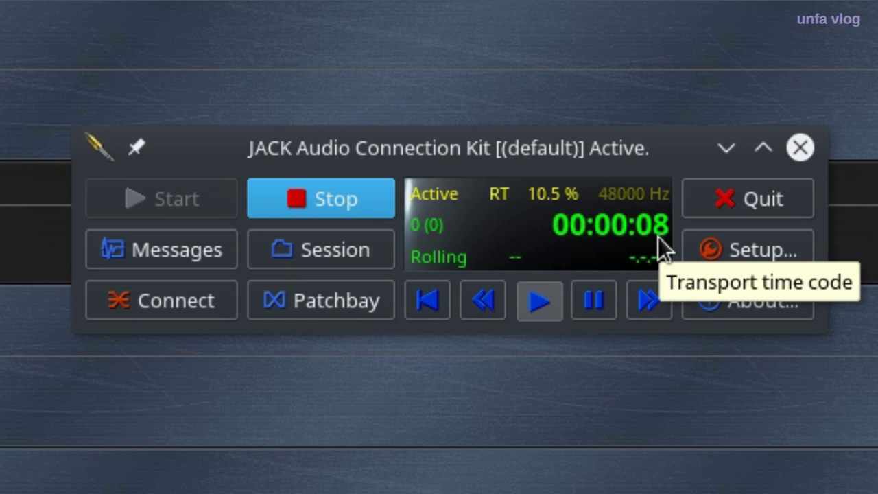
left_click(597, 299)
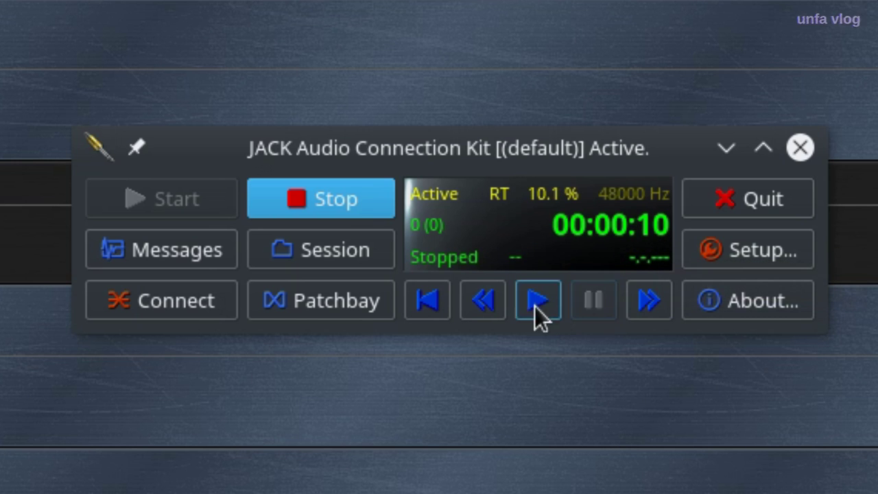
left_click(433, 304)
- Fast-forward the transport seven times, rewind twice, and return to 00:00:00
left_click(648, 301)
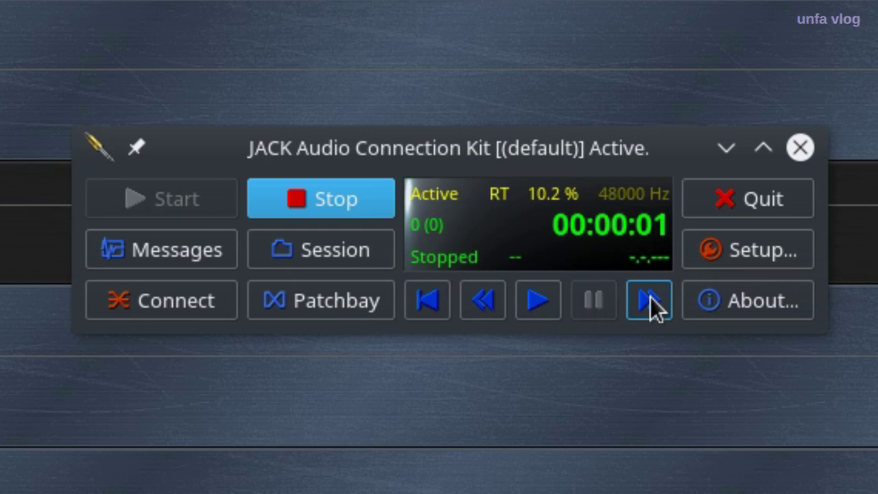
left_click(650, 300)
left_click(650, 300)
left_click(650, 300)
left_click(649, 299)
left_click(648, 299)
left_click(648, 299)
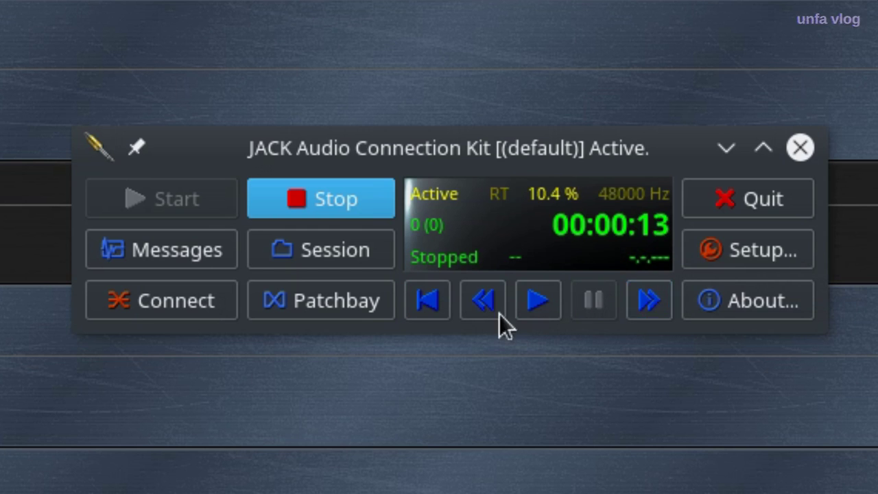
left_click(482, 301)
left_click(481, 302)
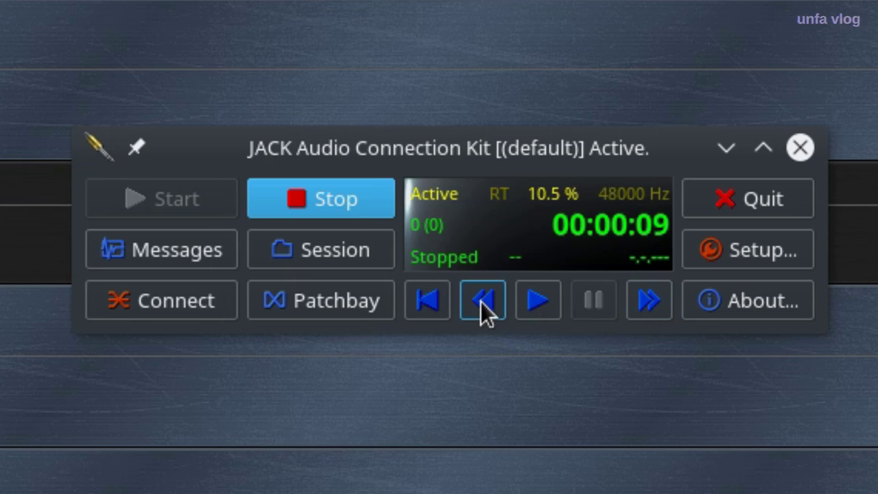
left_click(427, 302)
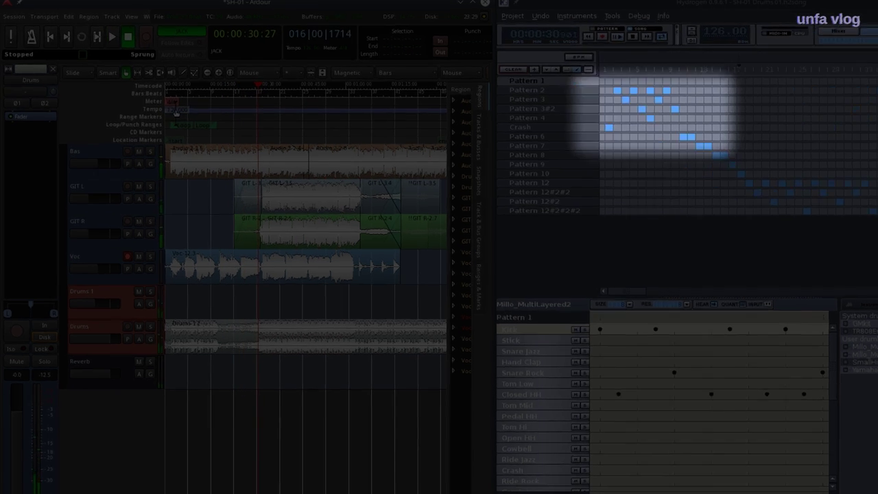
double_click(157, 103)
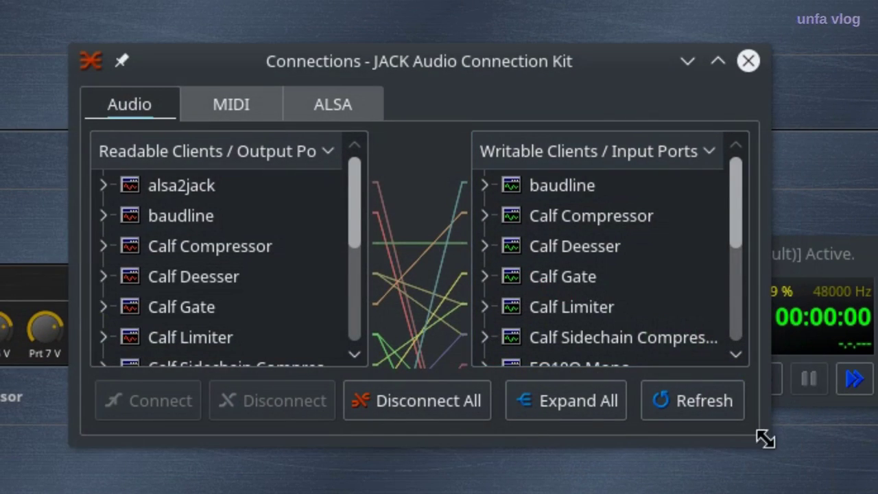
- Enlarge the Connections window, review the MIDI and ALSA lists, then bring up the empty Untitled0 patchbay
left_click_drag(765, 439, 877, 493)
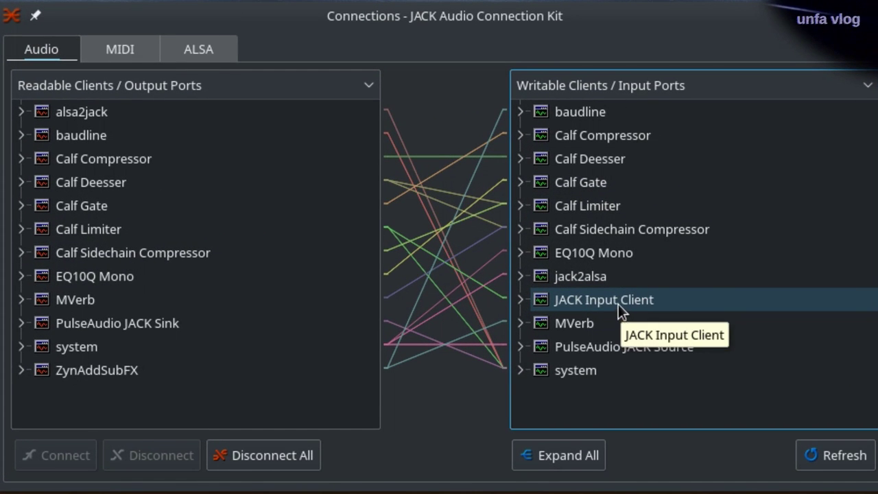
left_click(141, 49)
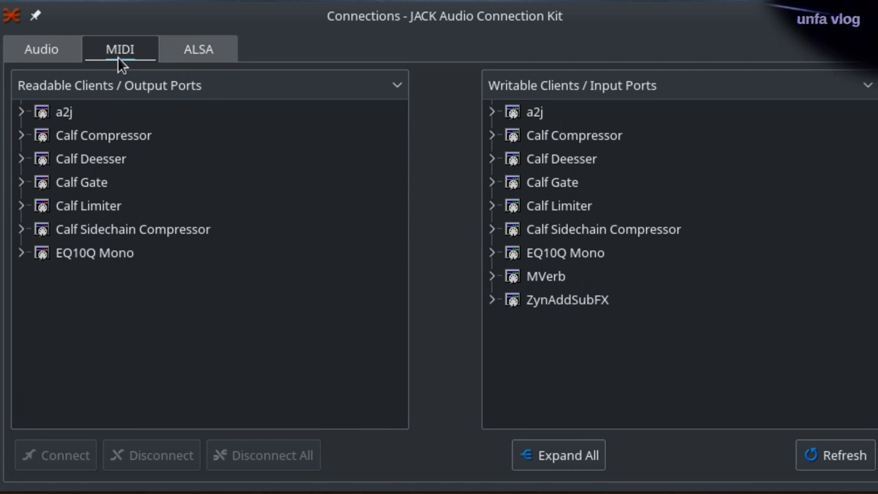
left_click(187, 53)
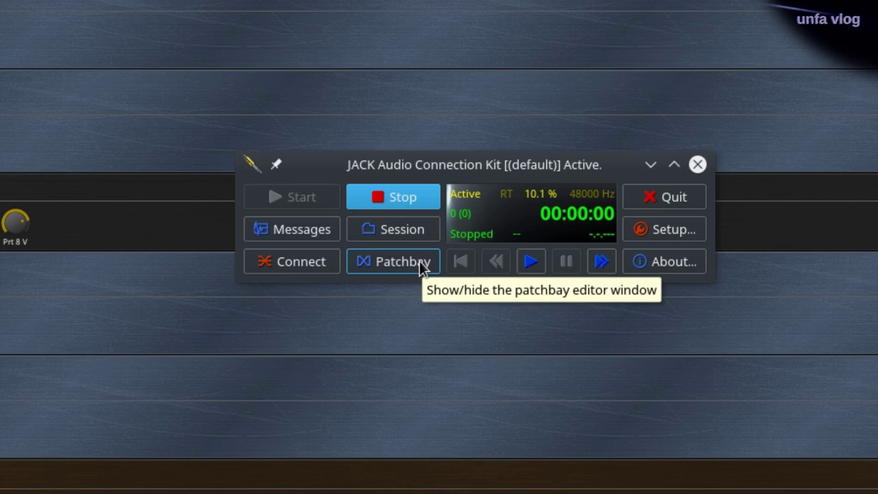
left_click(419, 261)
left_click_drag(505, 16, 575, 106)
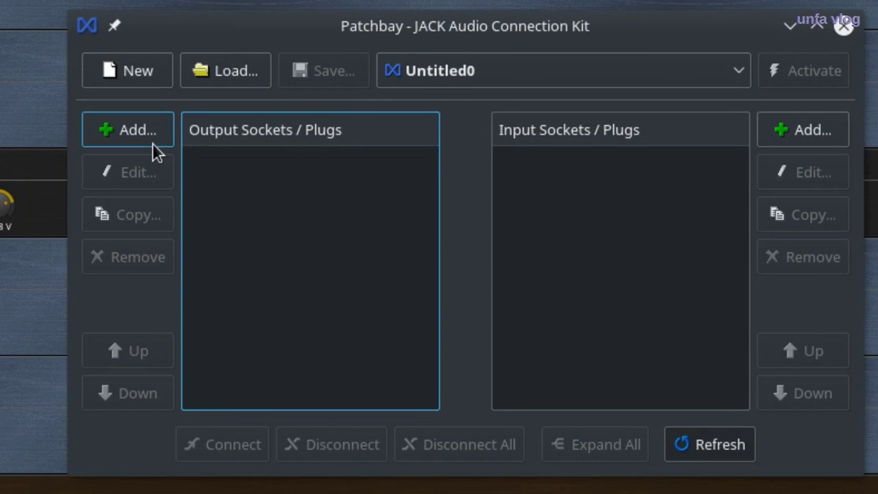
left_click(151, 138)
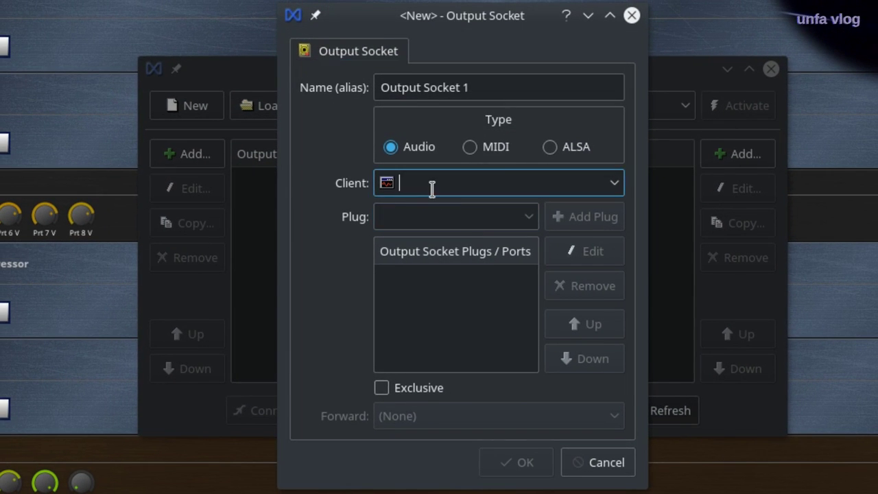
left_click(603, 468)
left_click(417, 109)
left_click(437, 117)
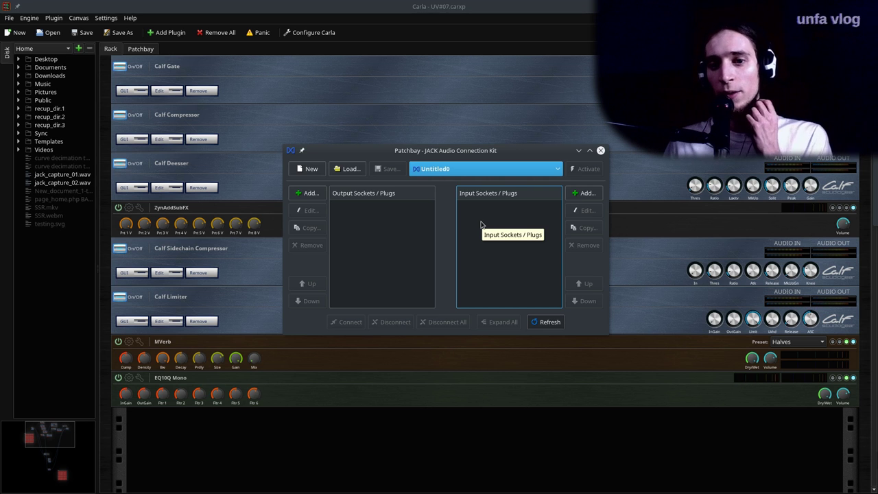
- Close the patchbay, look over the Setup dialog's Misc options, and cancel without saving
left_click(600, 151)
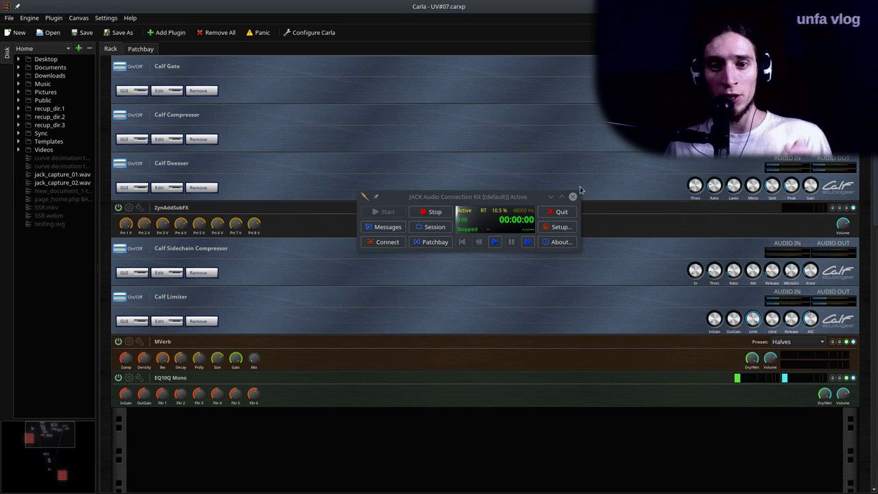
left_click(556, 229)
left_click(454, 97)
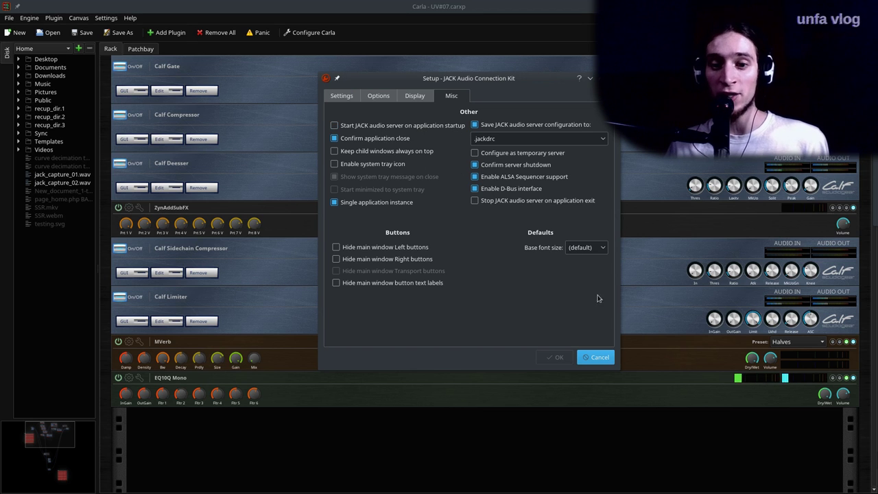
left_click(594, 358)
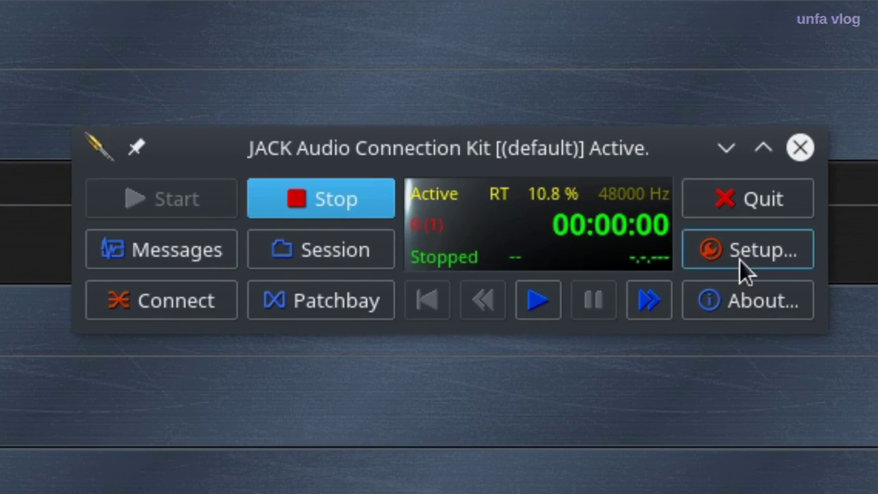
left_click(583, 230)
left_click(258, 44)
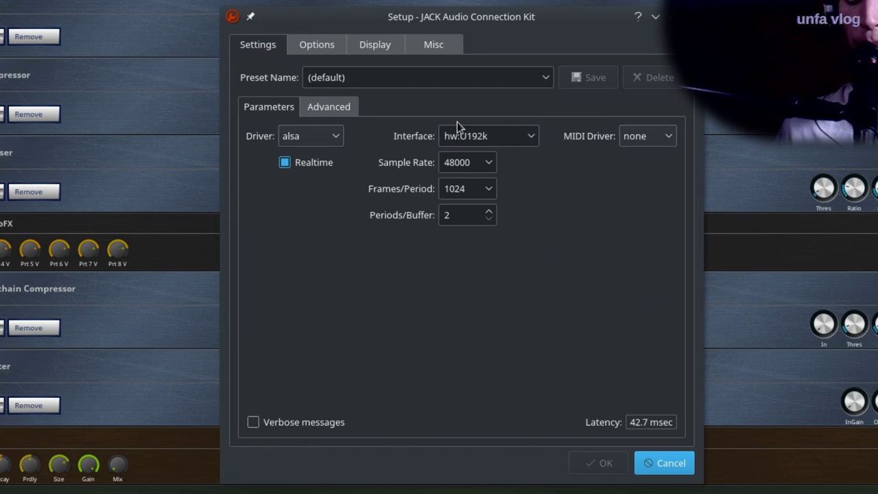
left_click(532, 136)
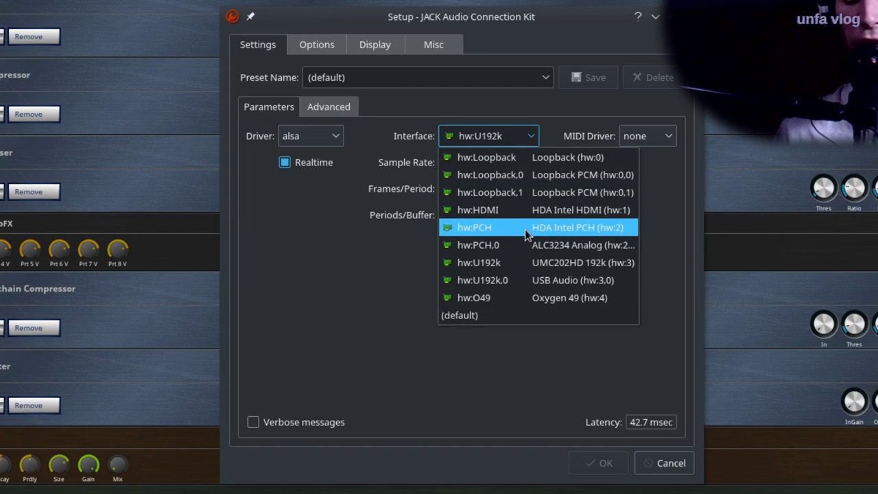
left_click(571, 375)
left_click(662, 464)
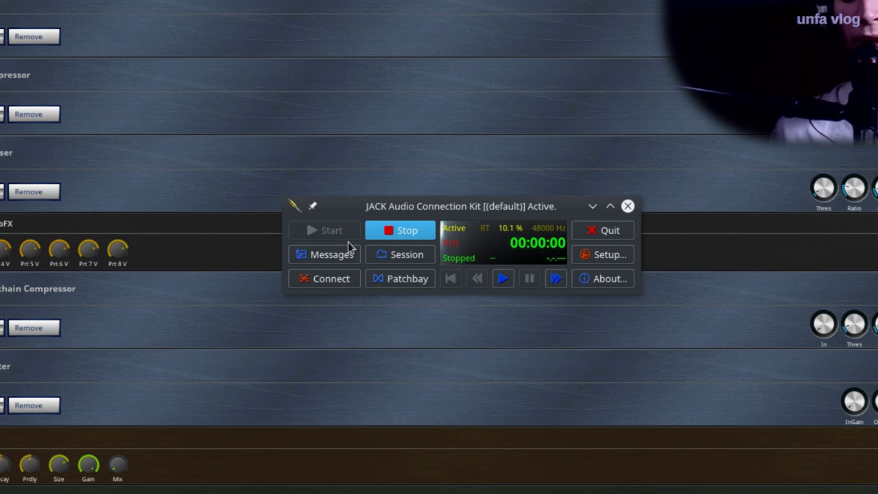
left_click(588, 256)
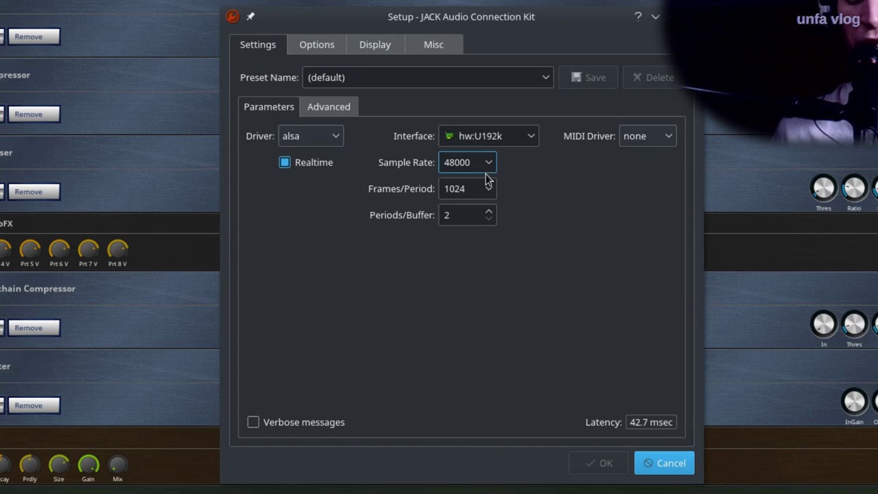
left_click(662, 463)
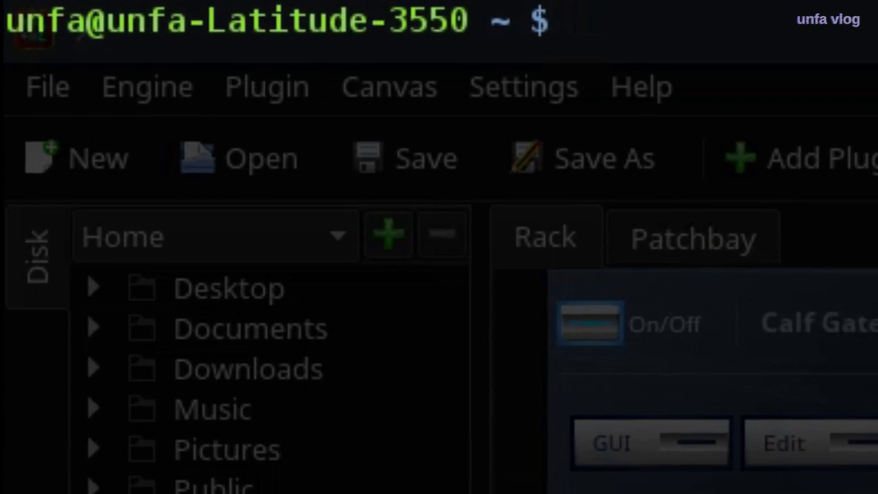
- Enter 'sudo alsa force-reload' at the terminal prompt, fixing a mistyped letter
type("sudo al")
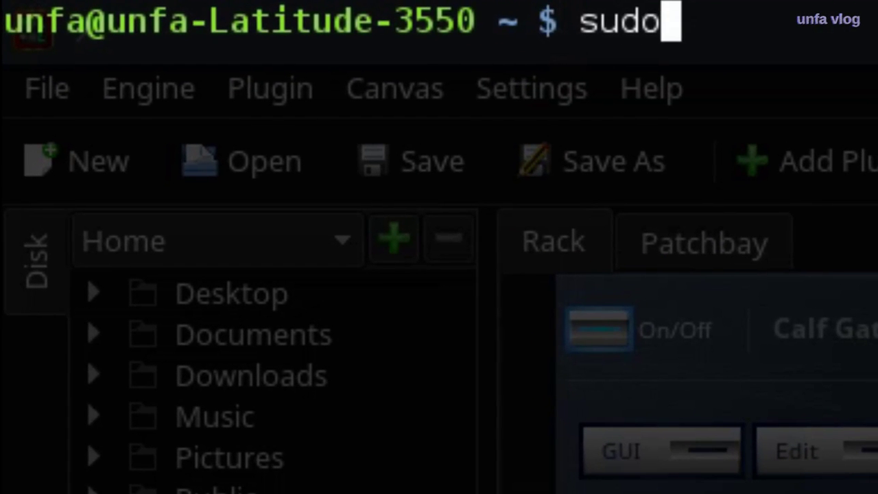
type("sa fore")
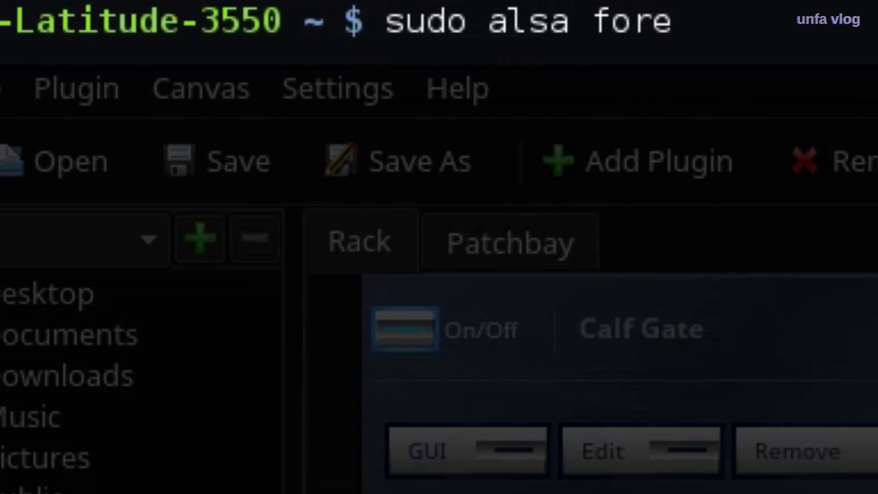
key("BackSpace")
type("ce-re")
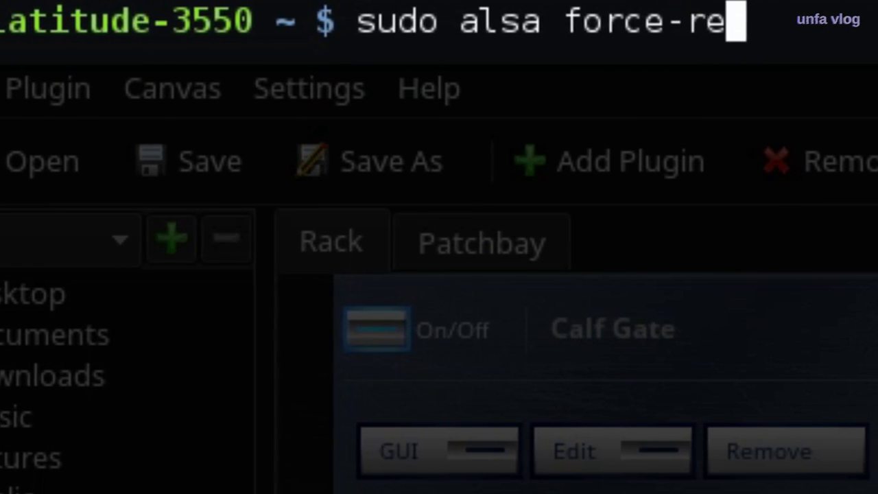
type("load")
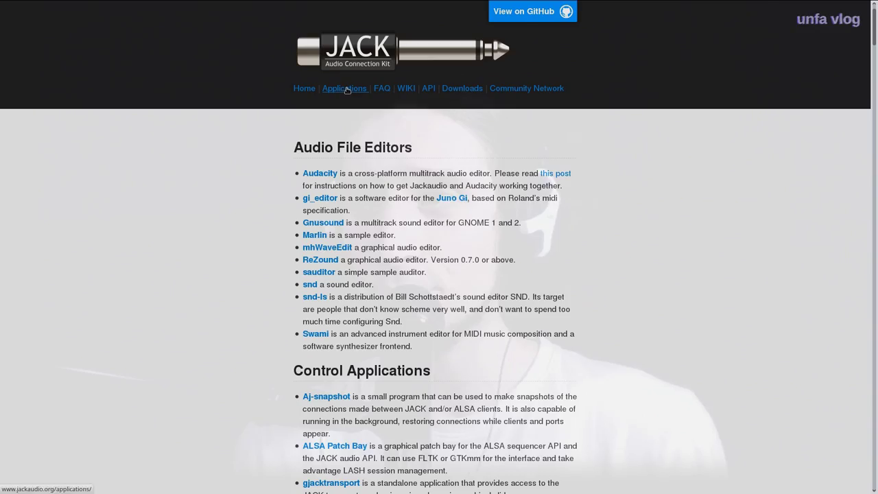
- Scroll down the jackaudio.org Applications page through the categories to Utilities
scroll(645, 258, "down", 15)
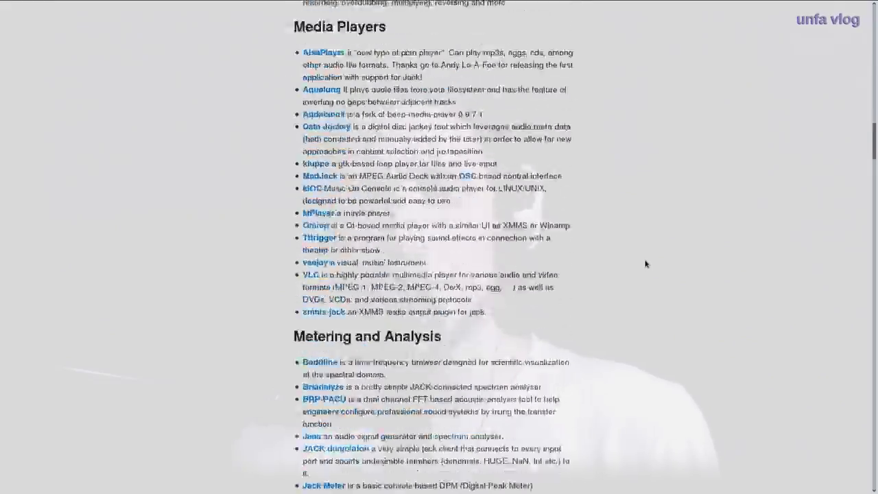
scroll(645, 264, "down", 20)
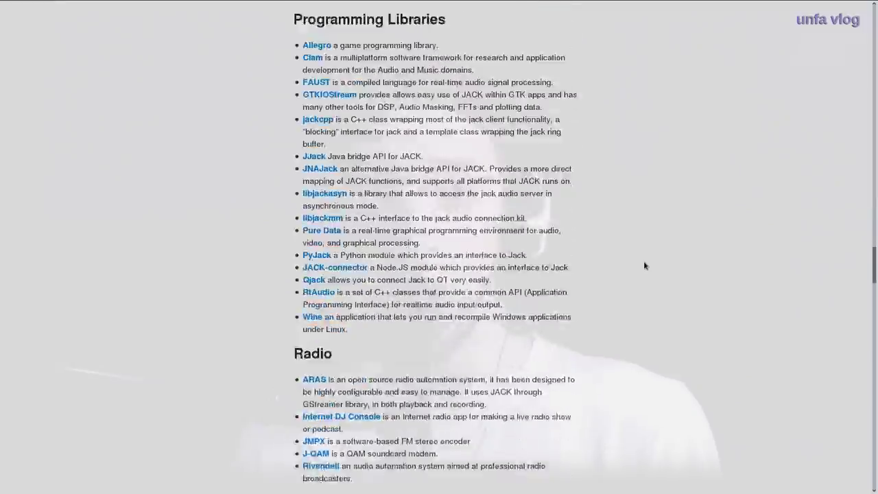
scroll(644, 261, "down", 20)
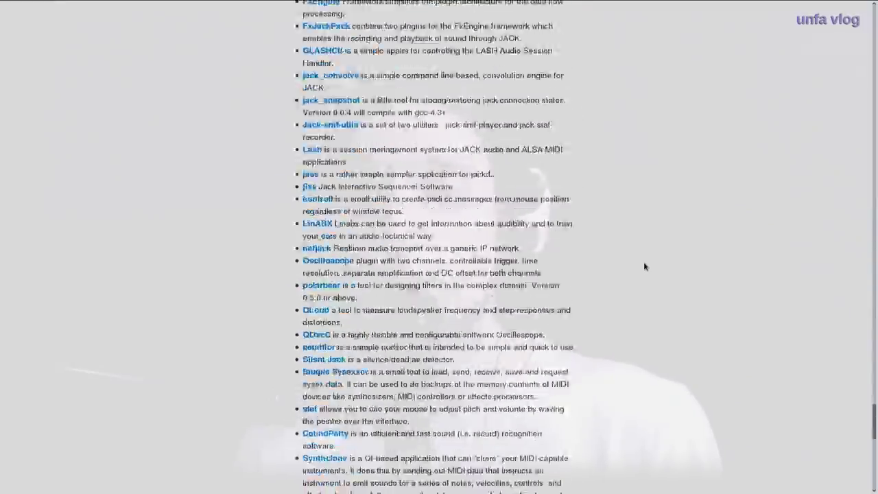